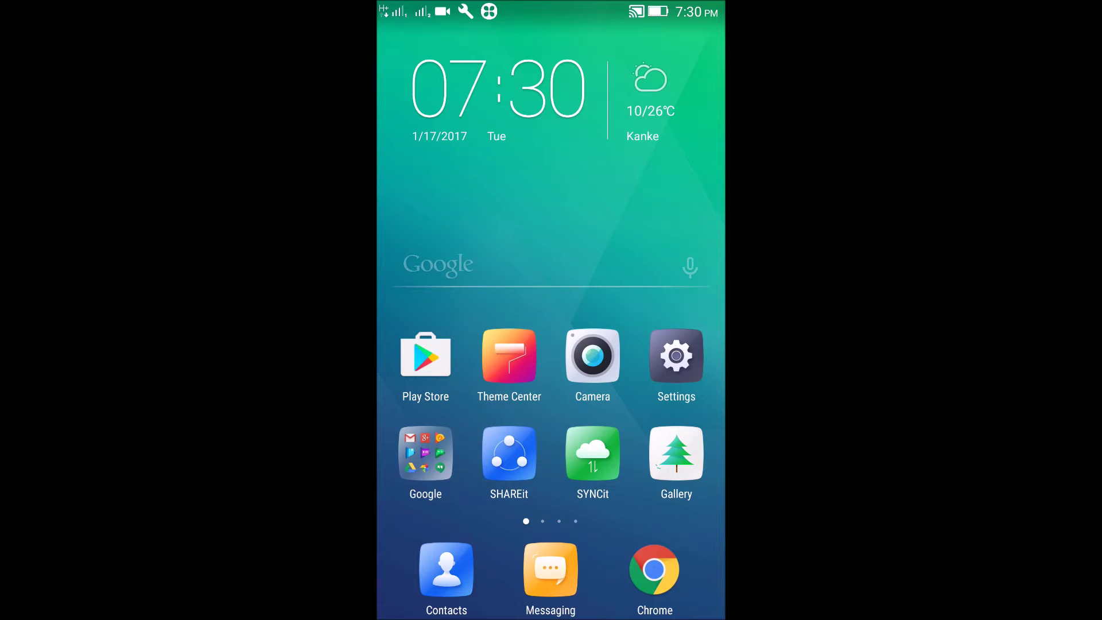
- Look through the home screen pages, then open the Google Play Store and start a search
mouse_move(661, 402)
left_mouse_down()
mouse_move(460, 401)
mouse_move(660, 402)
left_mouse_up()
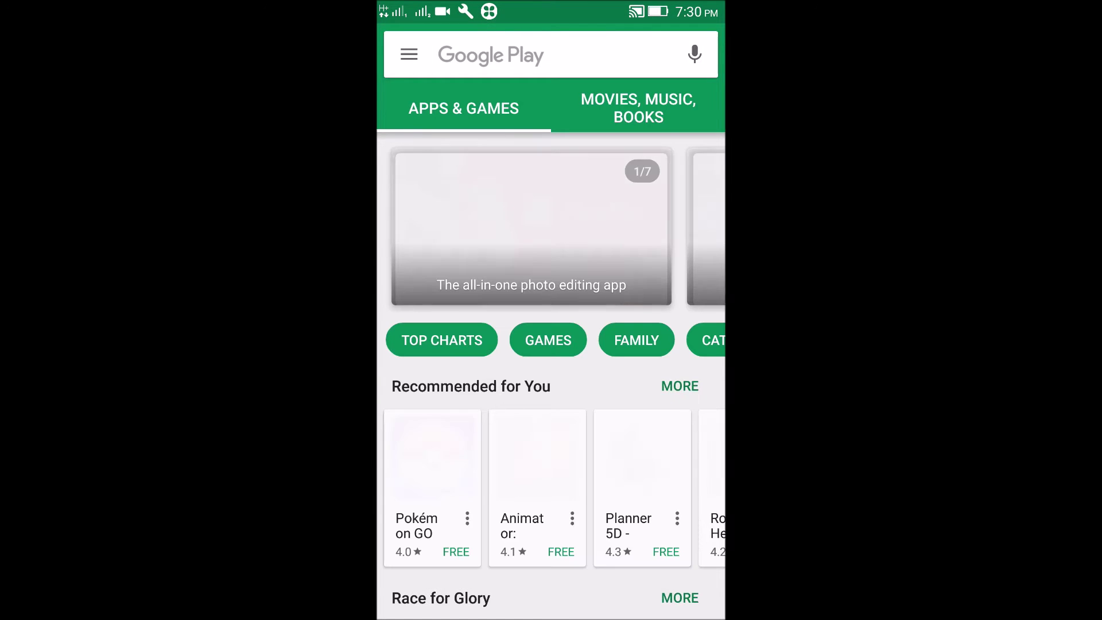
left_click(490, 54)
- Search 'liqu', open the LiquidSky PC Cloud Gaming Beta listing, and start installing it
type("liq")
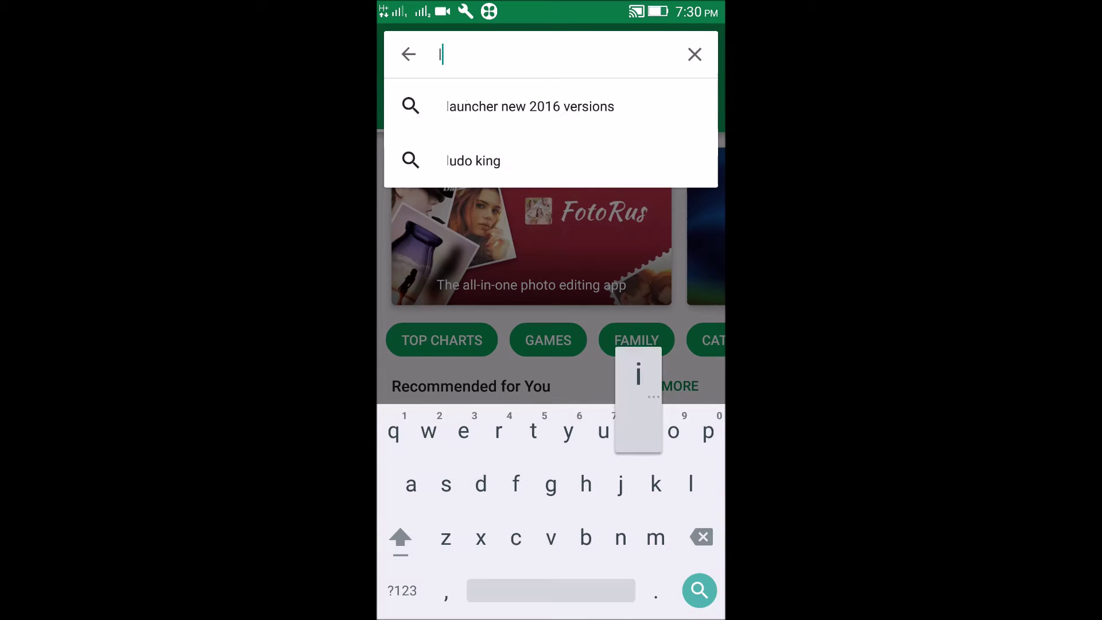
type("u")
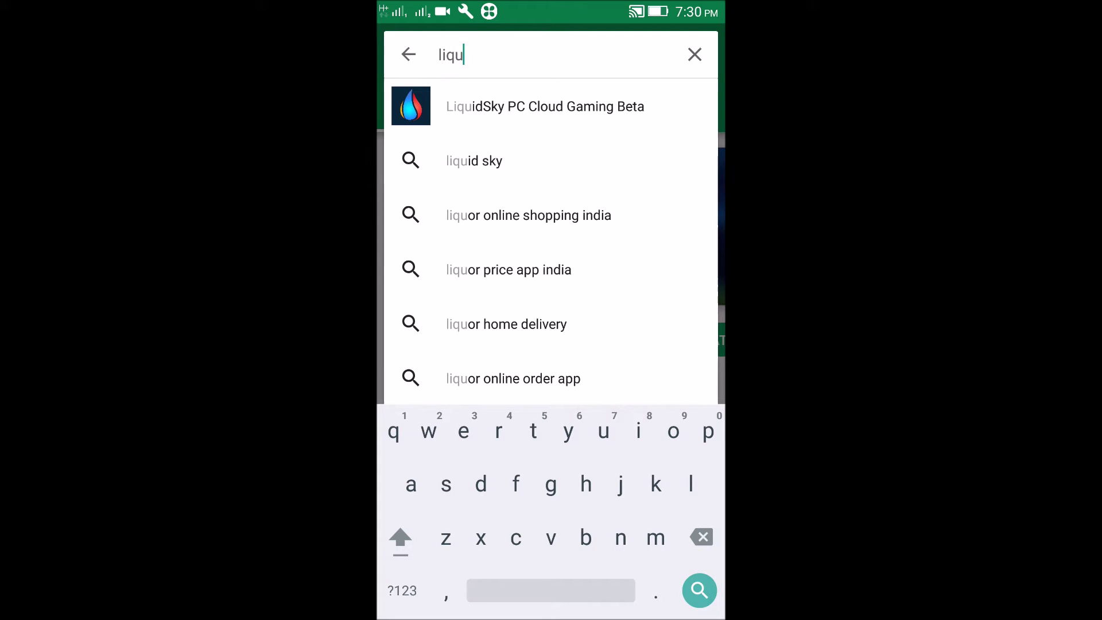
left_click(546, 106)
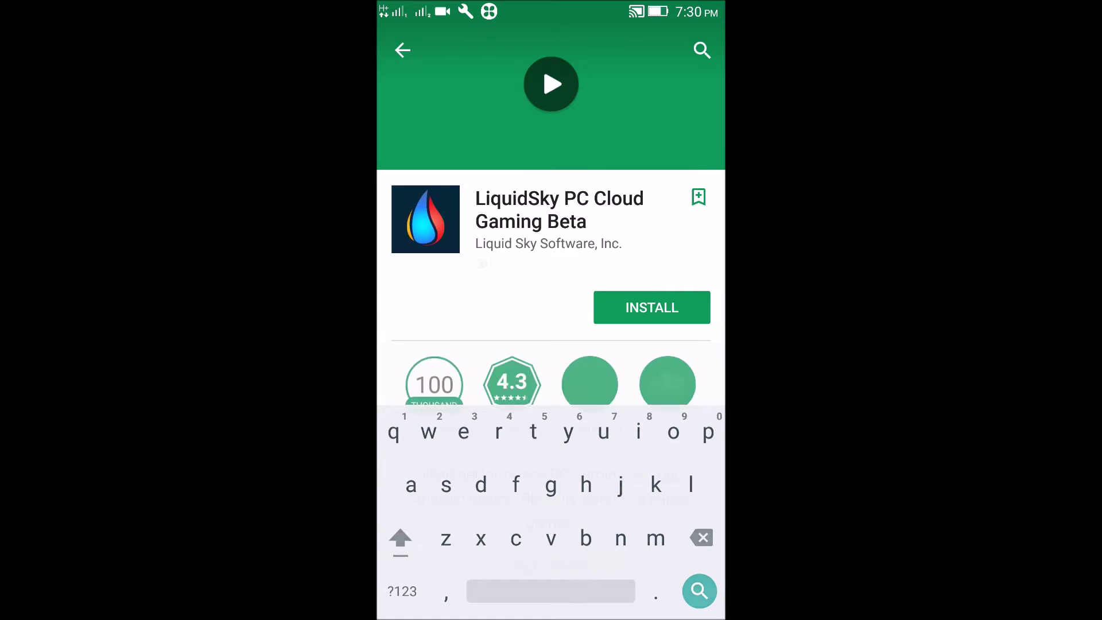
scroll(552, 310, "down", 1)
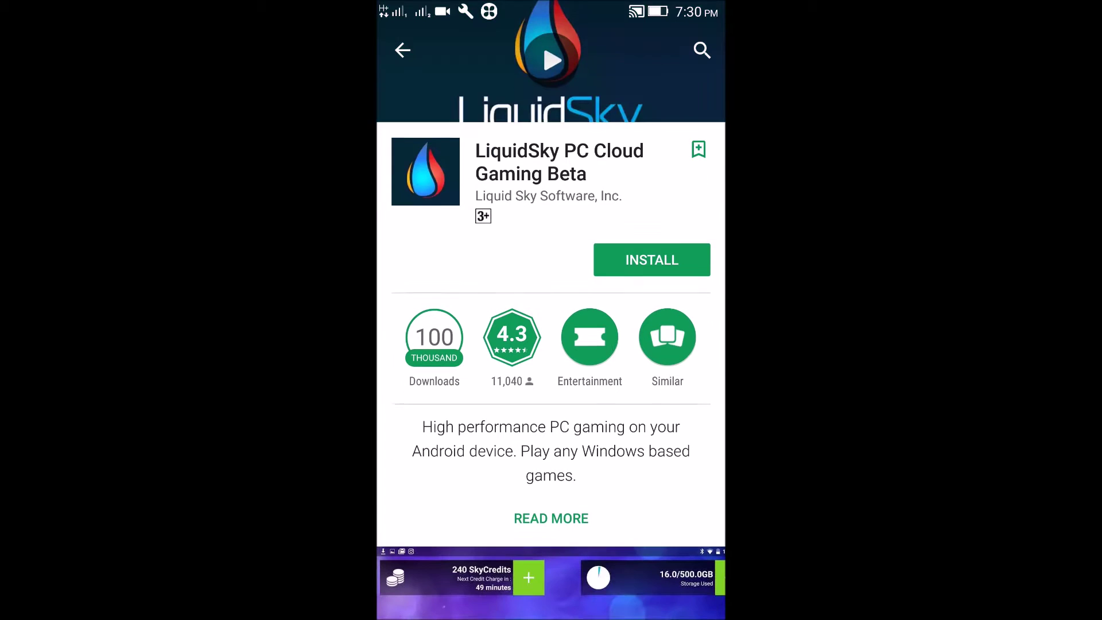
left_click(652, 252)
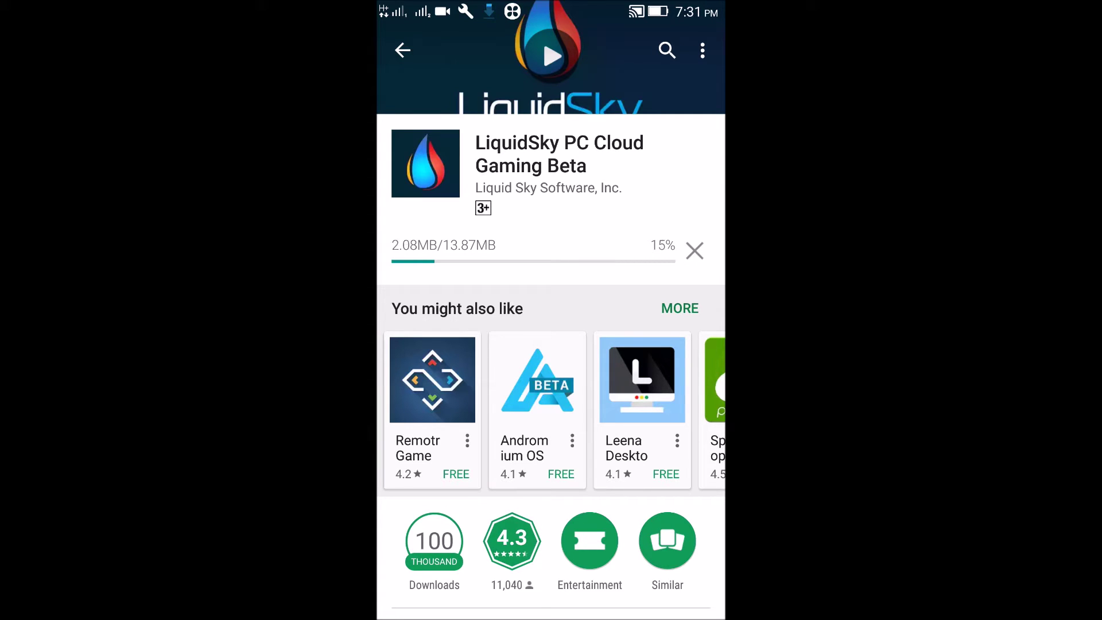
- Scroll back up the listing while the LiquidSky download and installation finish
scroll(552, 310, "up", 2)
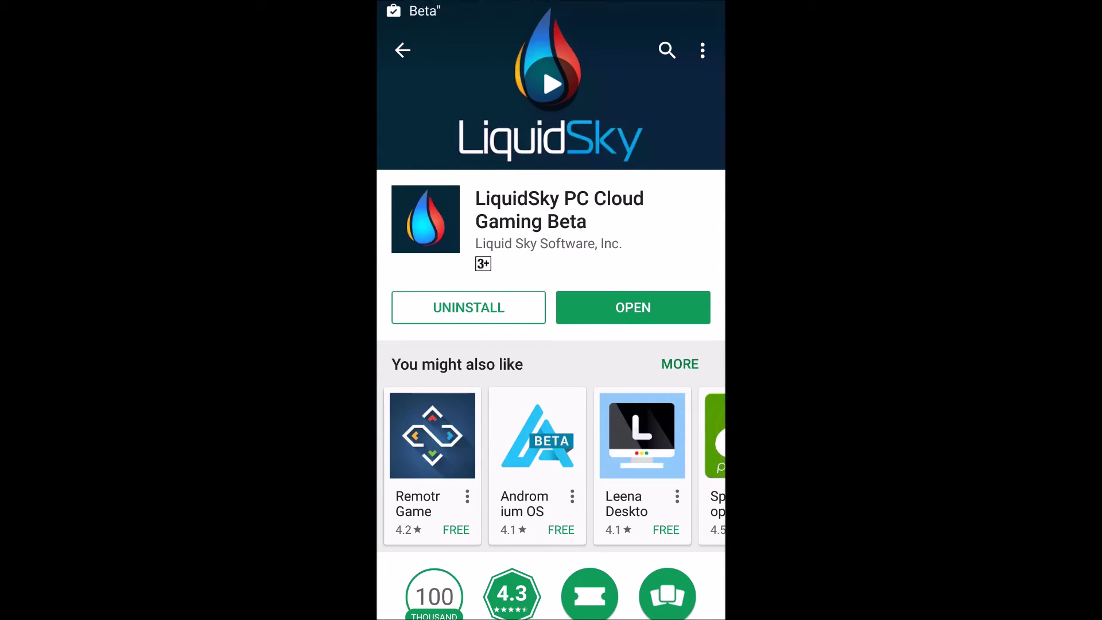
- Launch LiquidSky, choose Sign In, and dismiss the Airplane-mode recommendation with OK
left_click(633, 308)
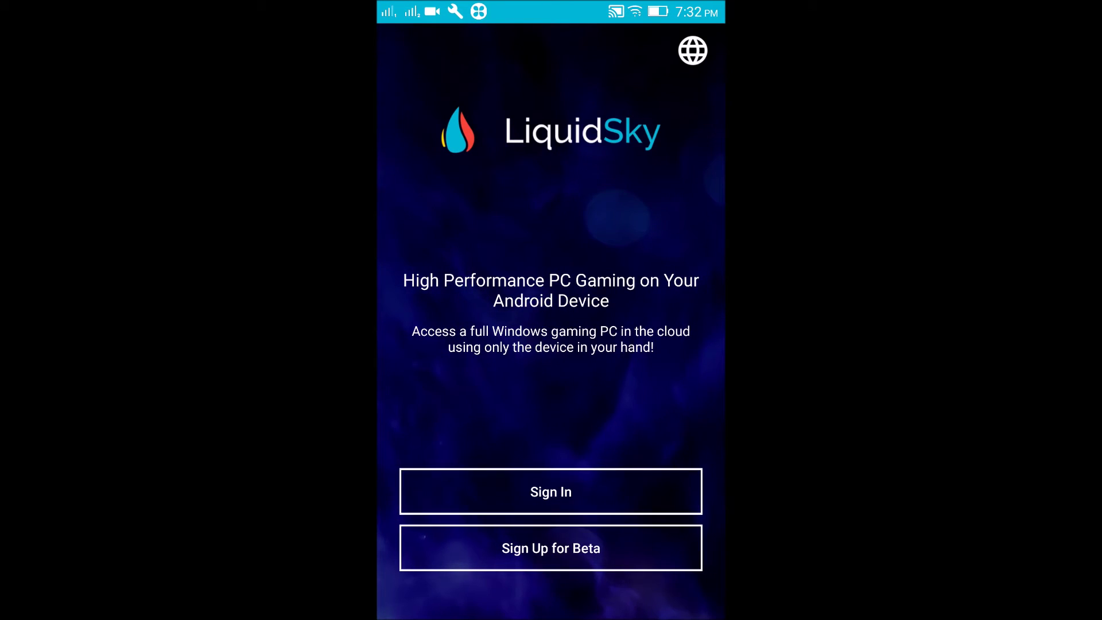
left_click(551, 492)
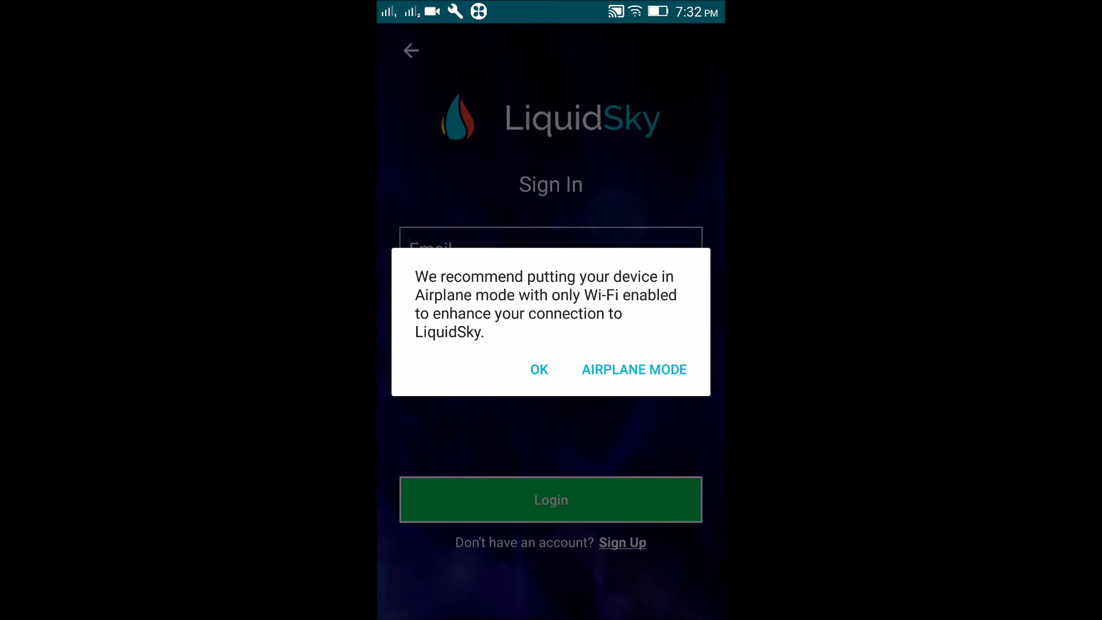
left_click(539, 369)
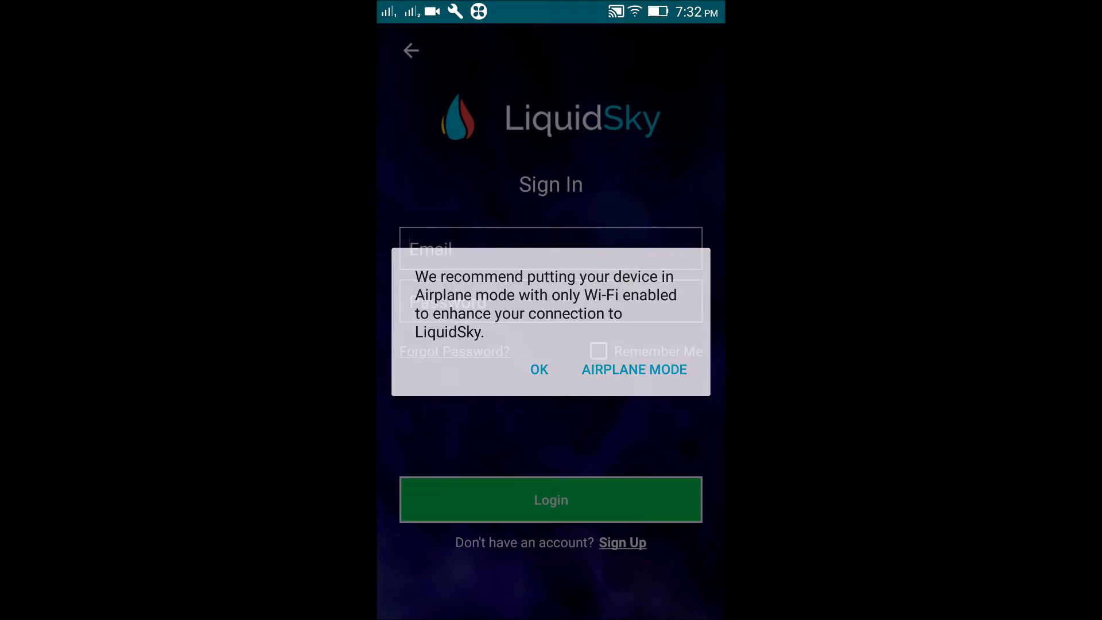
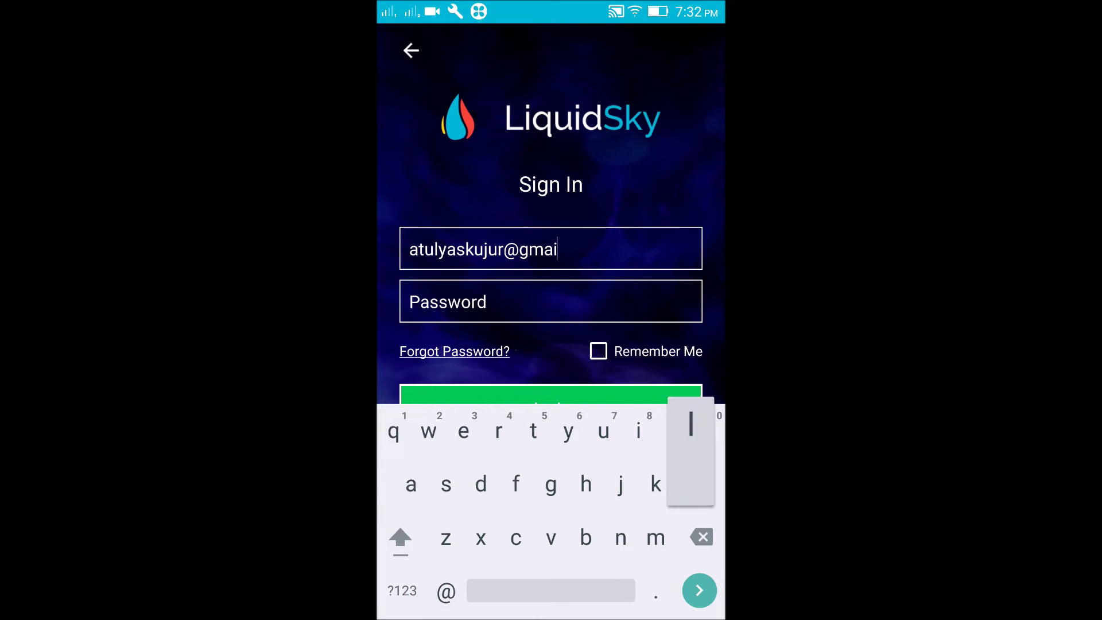
- Enter the account e-mail and password and log in to LiquidSky
key("Return")
type("***********")
key("Return")
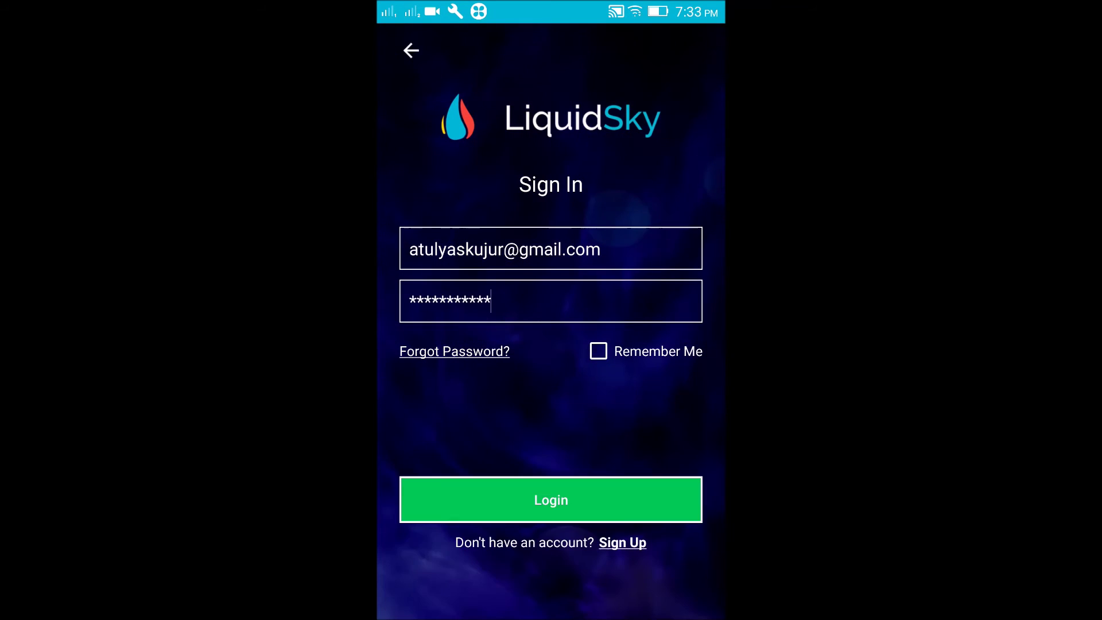
left_click(551, 500)
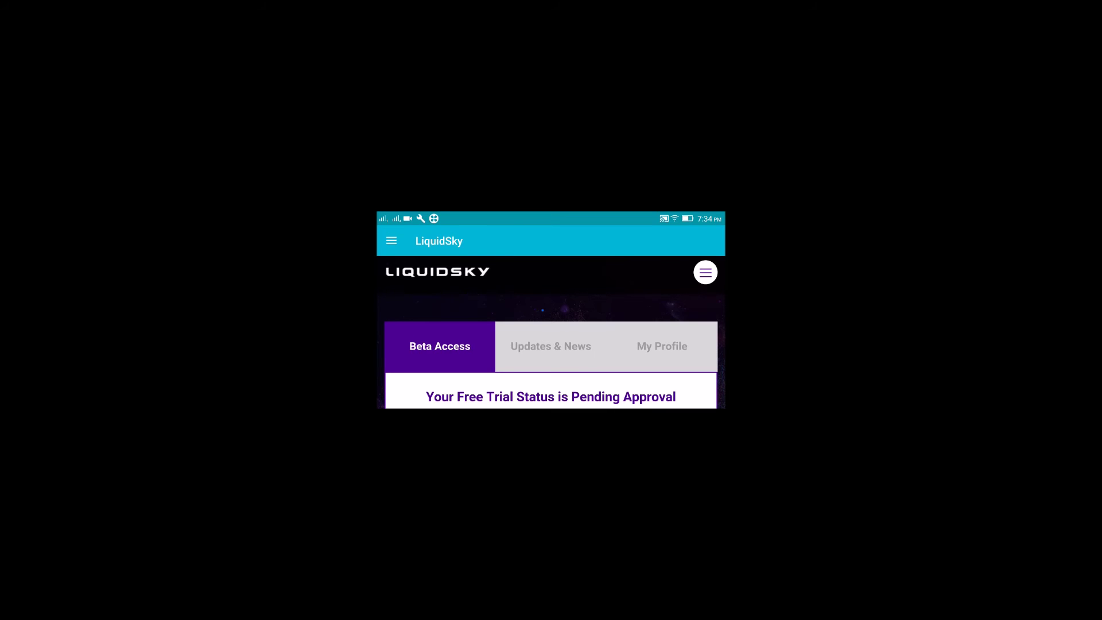
- Scroll through the pricing plan card showing the $4.99 PAY-AS-YOU-GO plan features
scroll(551, 345, "down", 10)
scroll(551, 345, "up", 10)
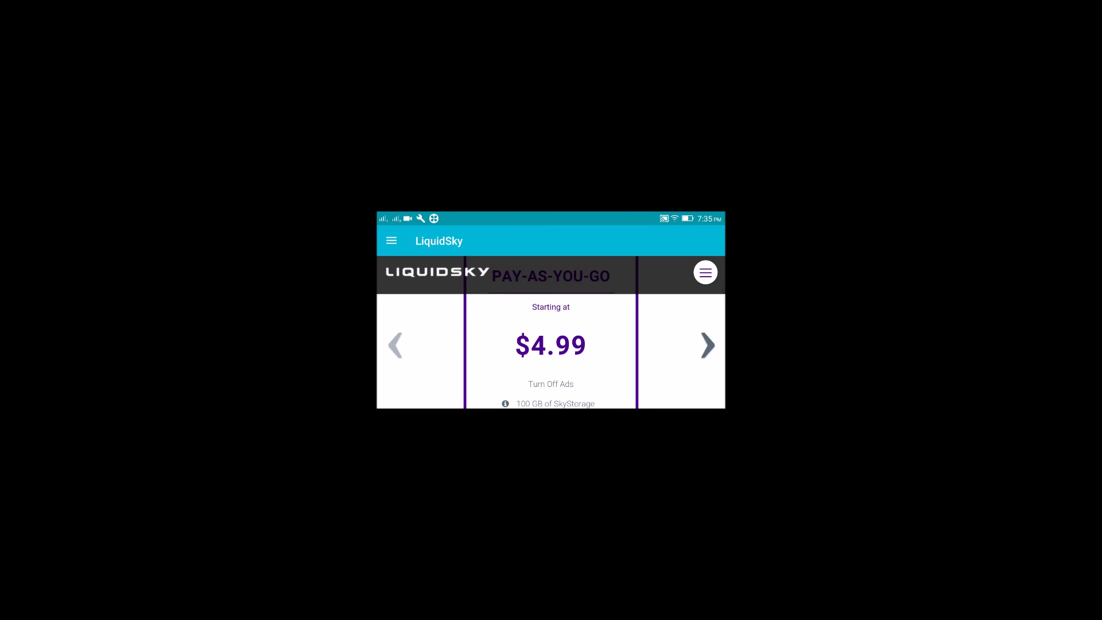
scroll(551, 350, "down", 3)
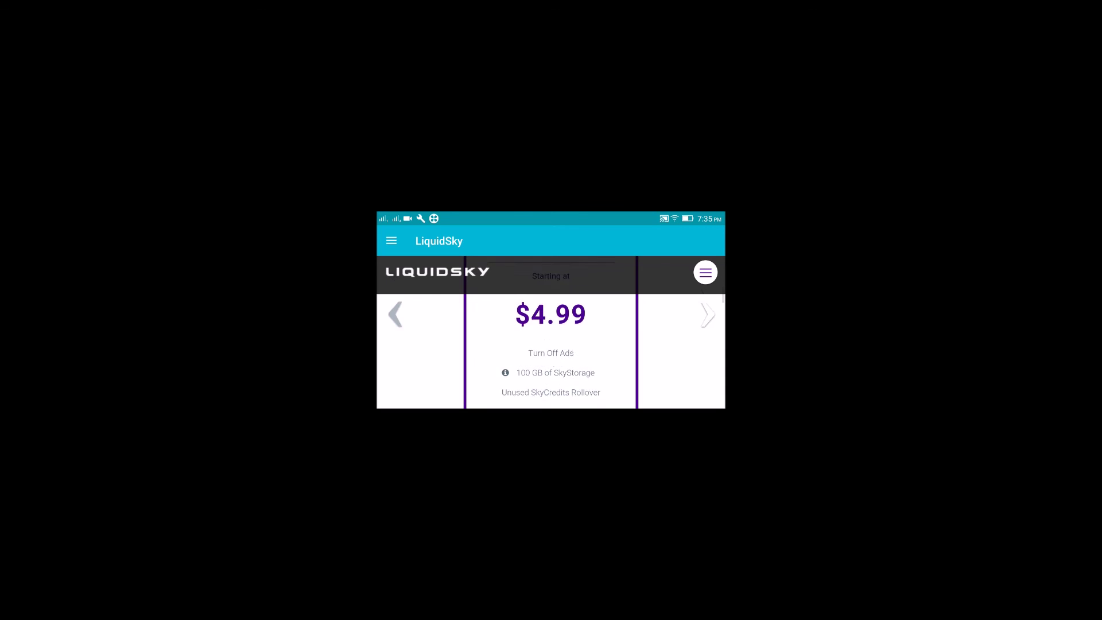
scroll(551, 344, "up", 2)
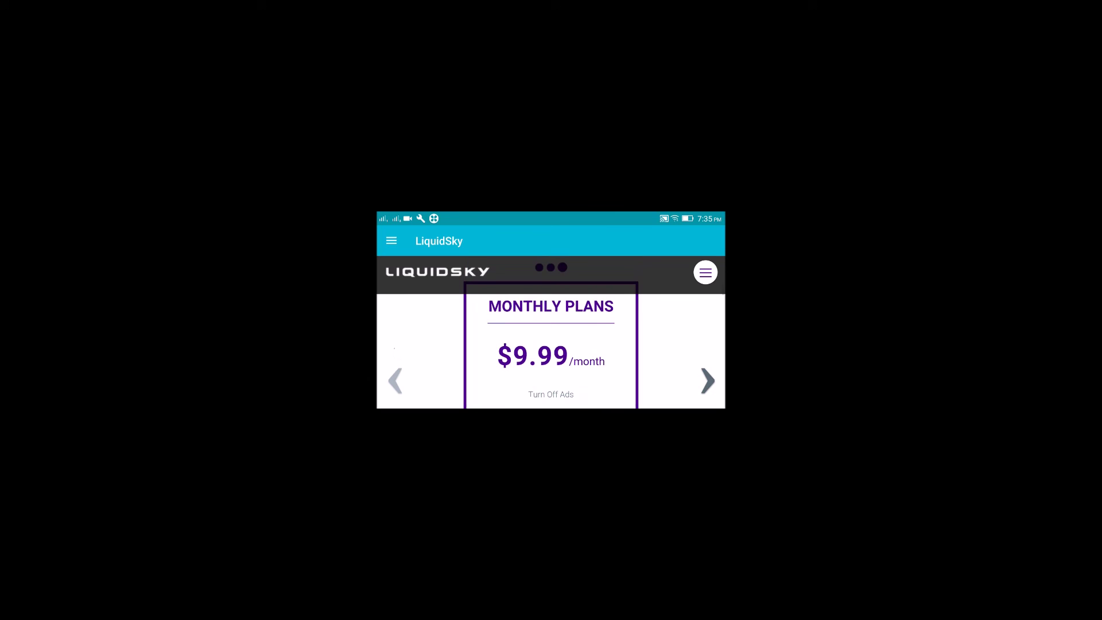